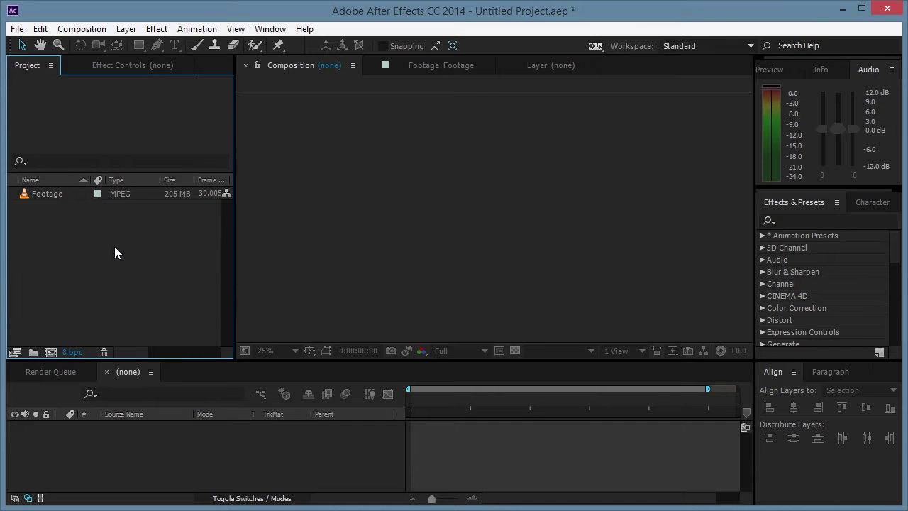
Step: Build the Footage 2 composition from the Footage clip and fit the view at frame 0:00:42:28
left_click(48, 195)
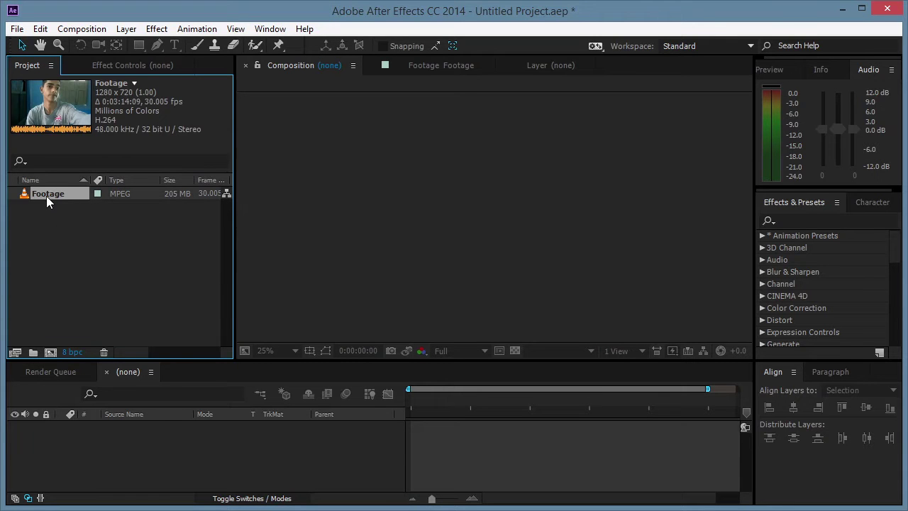
left_click_drag(46, 196, 51, 353)
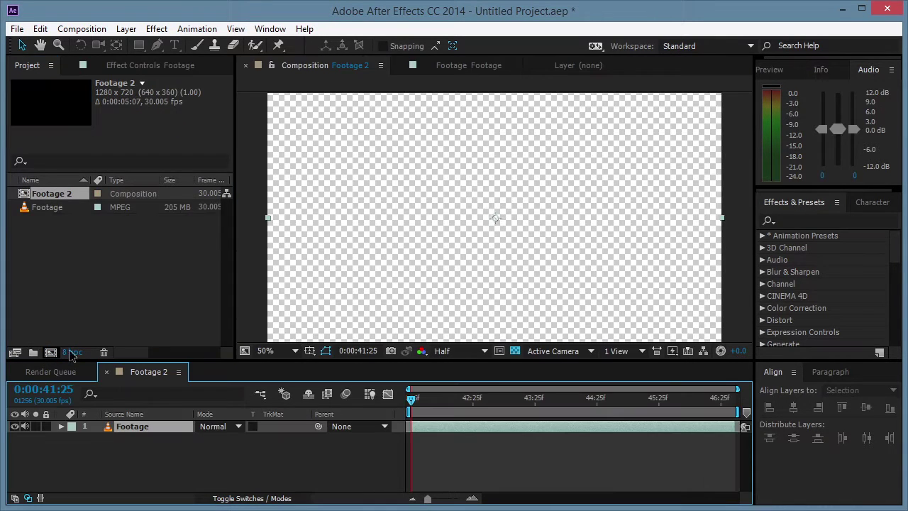
left_click_drag(462, 406, 594, 399)
left_click(481, 396)
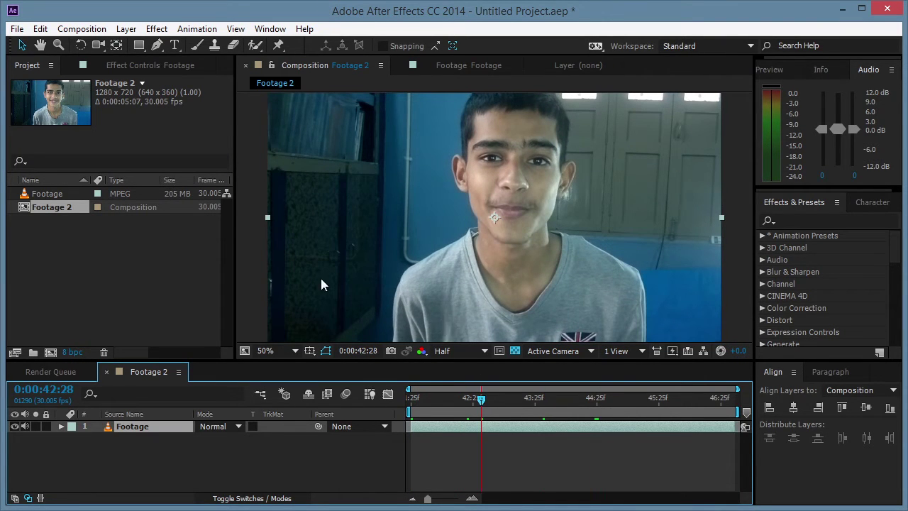
left_click(260, 250)
key("shift+slash")
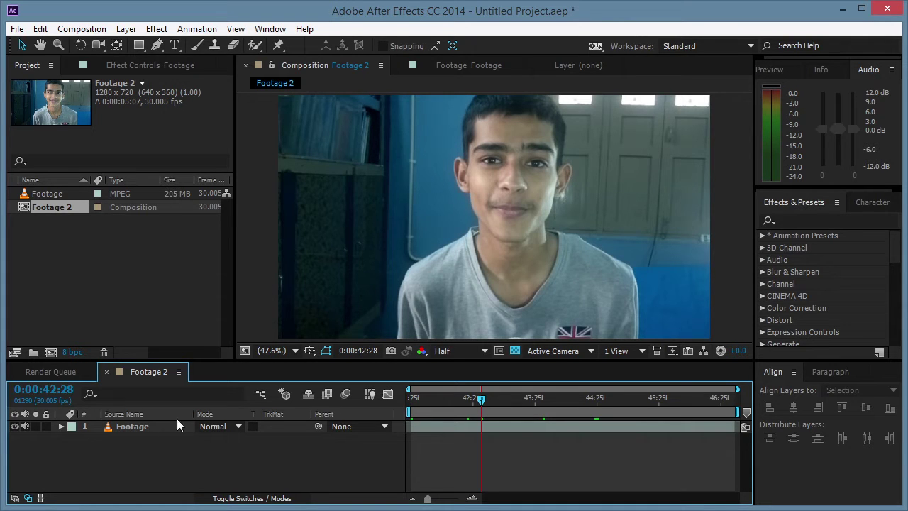
right_click(151, 459)
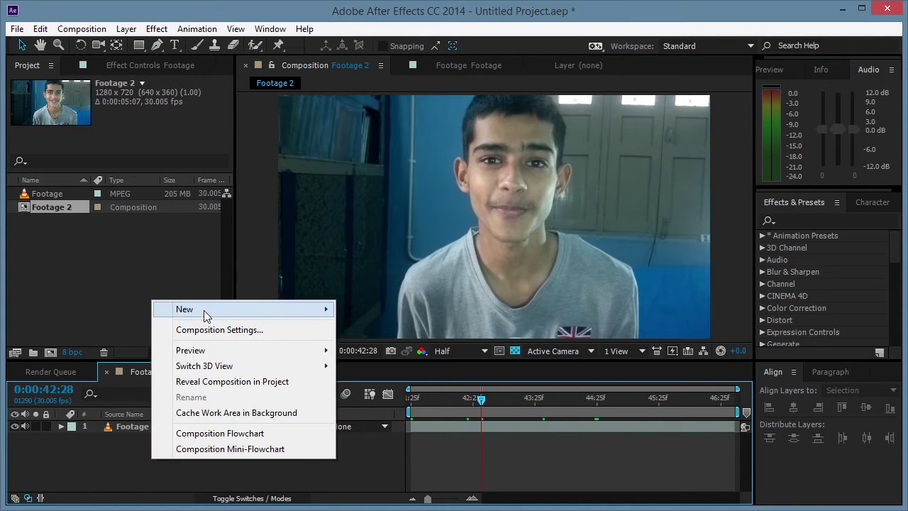
Step: Add a comp-size black solid layer
mouse_move(206, 310)
left_click(388, 344)
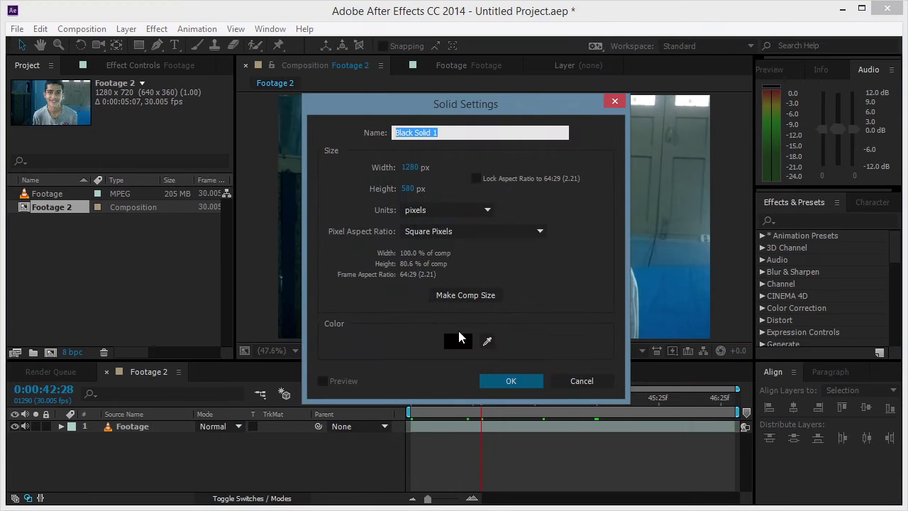
left_click(464, 297)
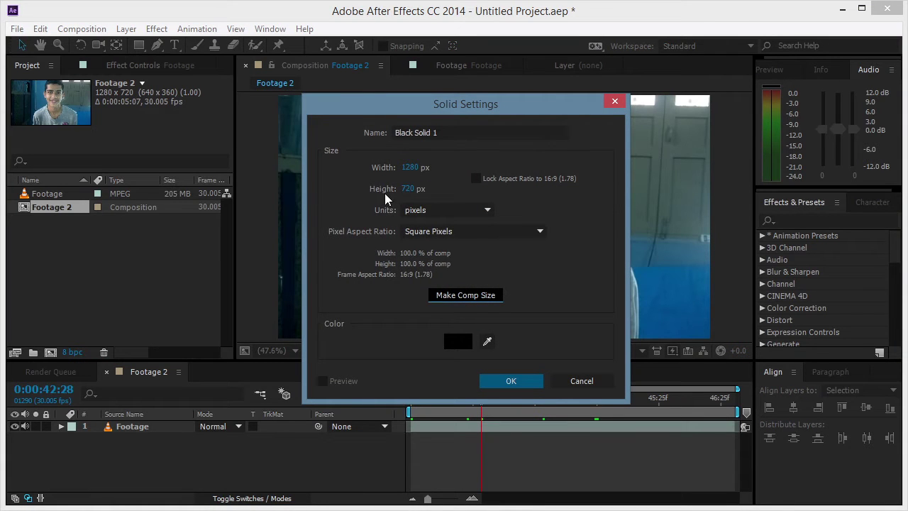
left_click(511, 384)
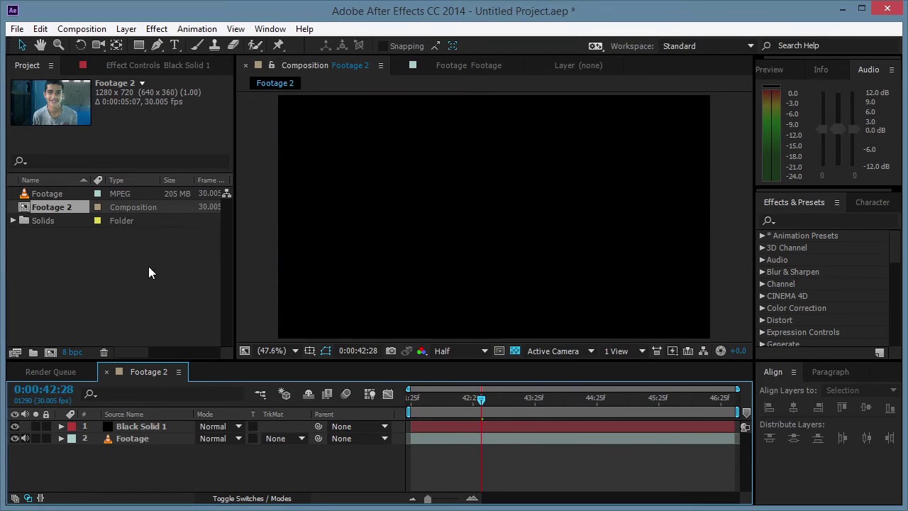
Step: Add a 1280x560 solid and rename it 'wide'
right_click(171, 456)
mouse_move(202, 313)
left_click(387, 340)
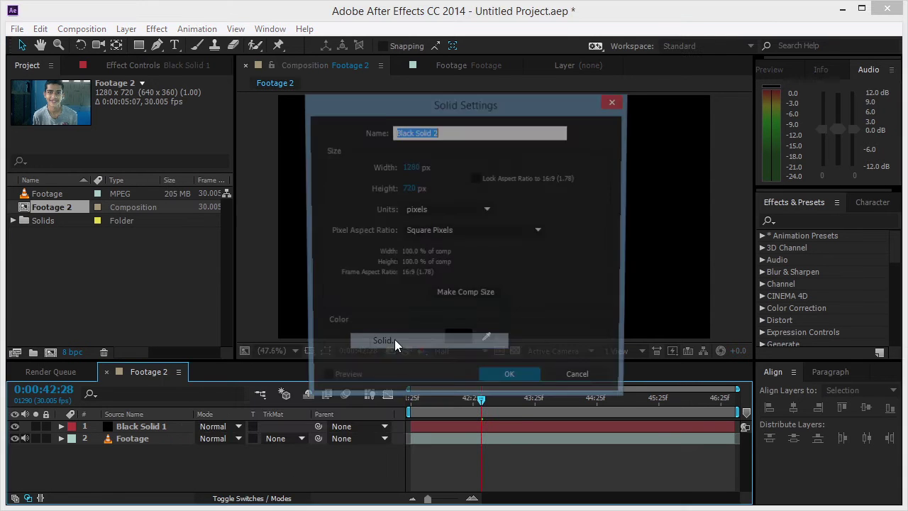
left_click(409, 189)
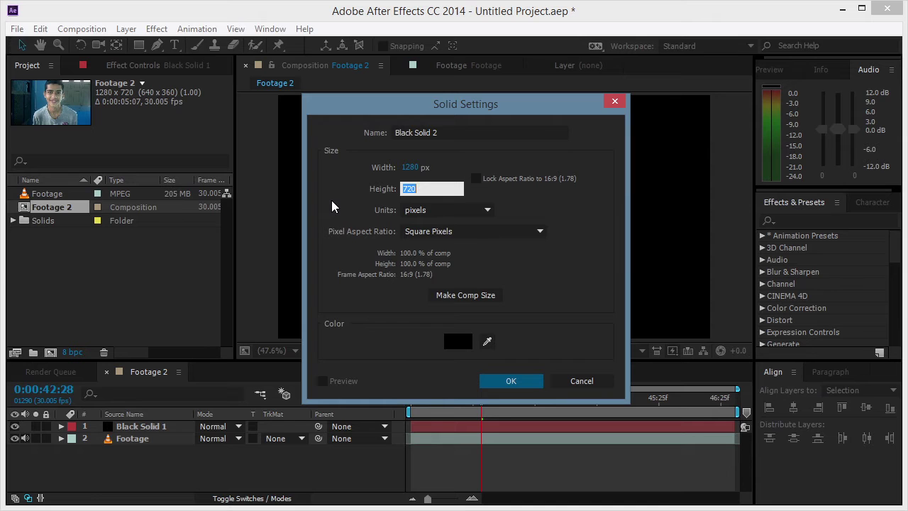
type("560")
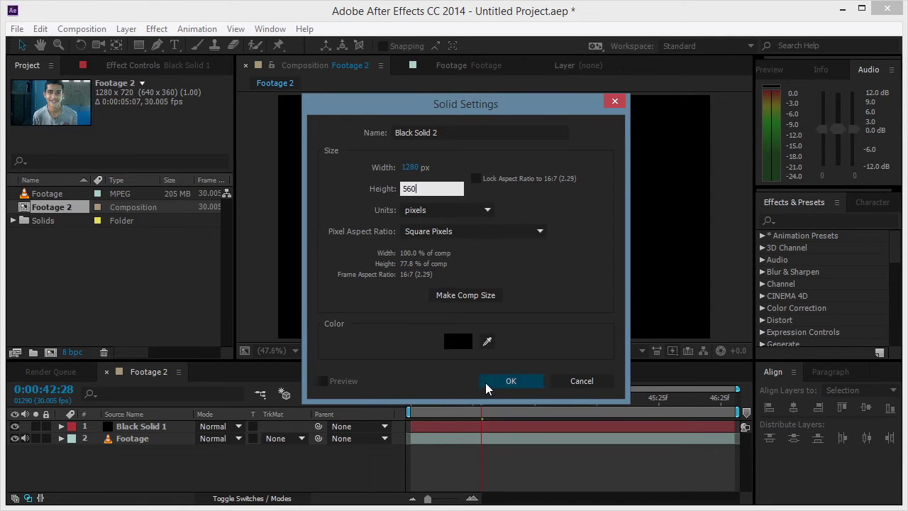
left_click(487, 382)
key("Return")
type("wide")
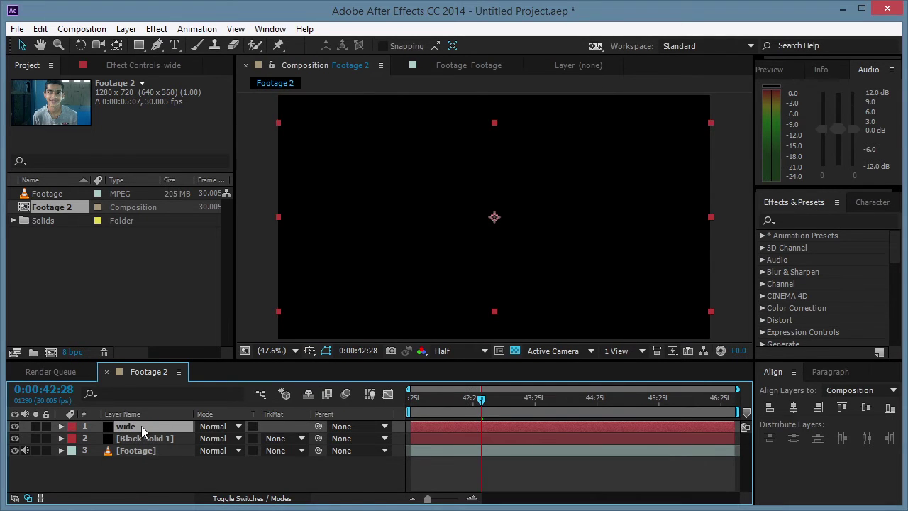
Step: Set Black Solid 1's track matte to Alpha Inverted 'wide' and nudge the Footage layer vertically
left_click(285, 440)
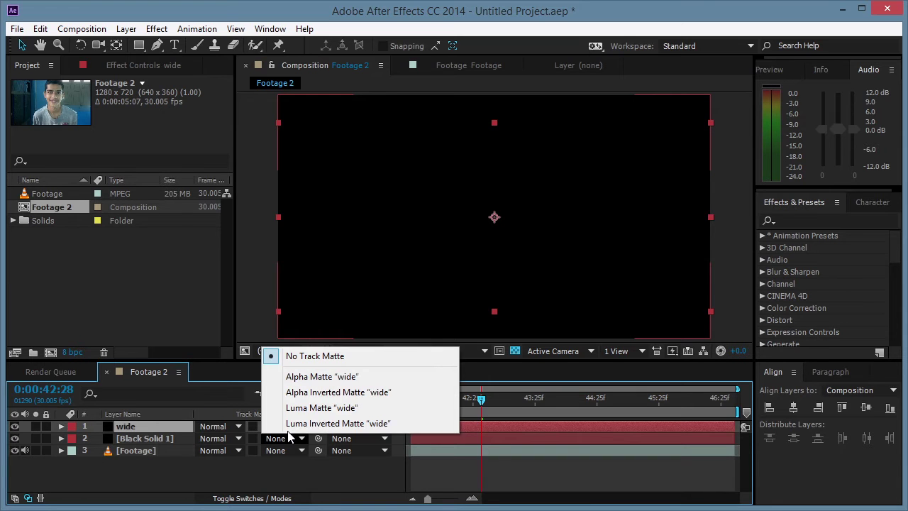
left_click(298, 401)
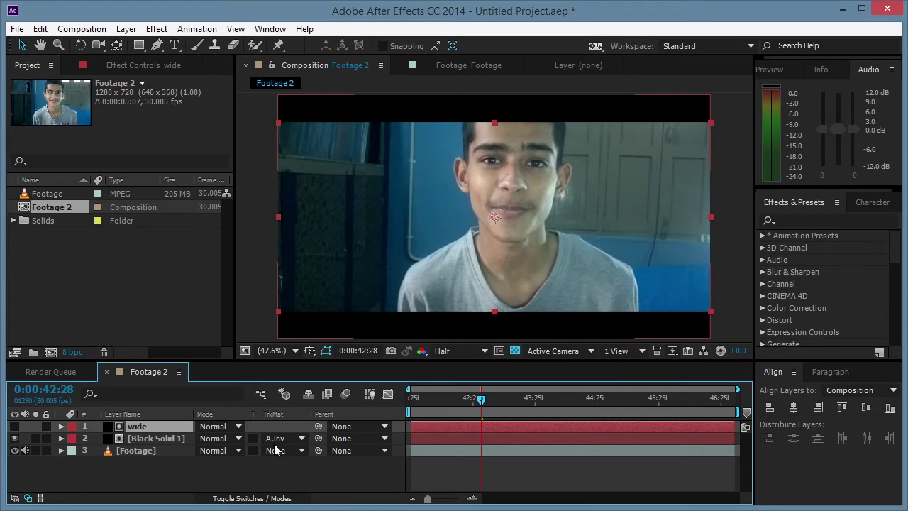
left_click(156, 450)
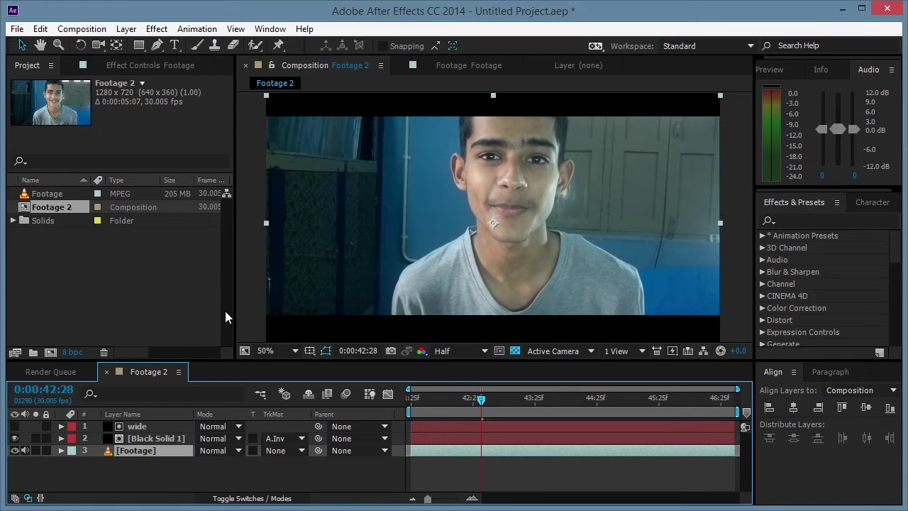
key("shift+Down")
key("shift+Down")
key("shift+Down")
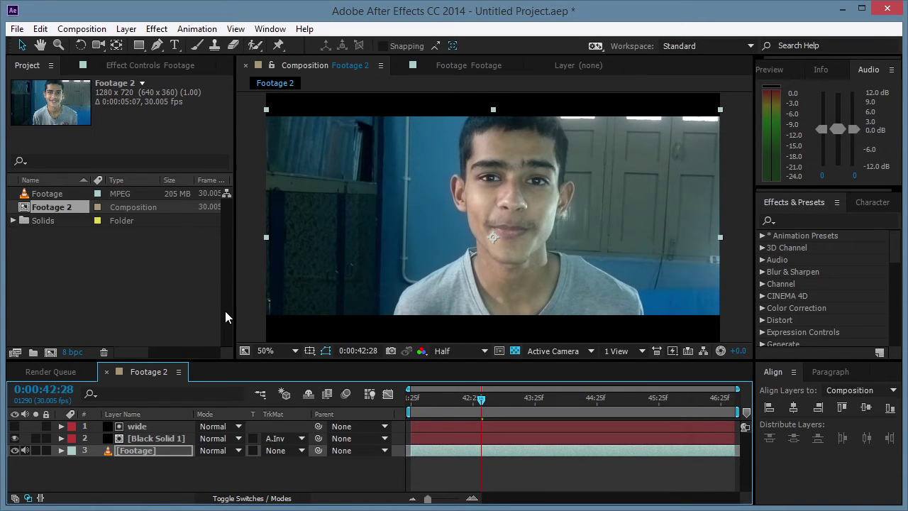
key("shift+Up")
left_click(221, 465)
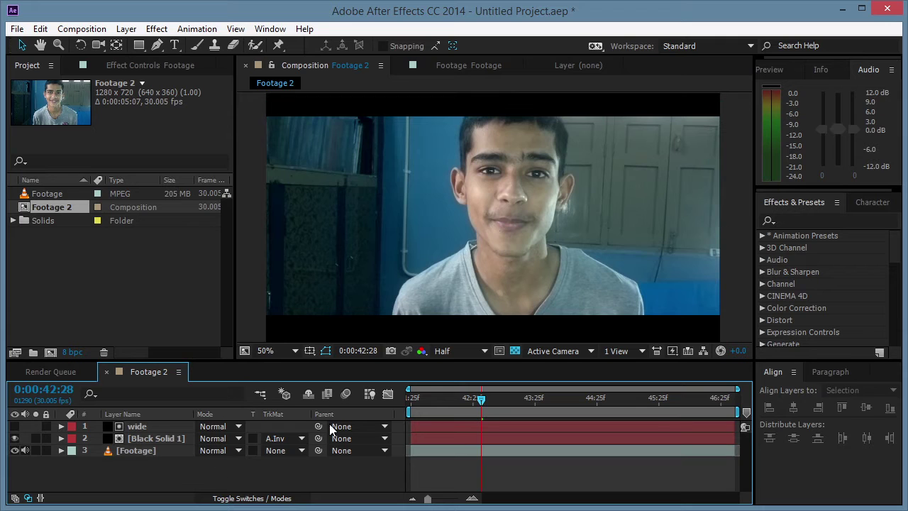
Step: At 0:00:42:14, add an adjustment layer named CC below Black Solid 1
left_click(452, 398)
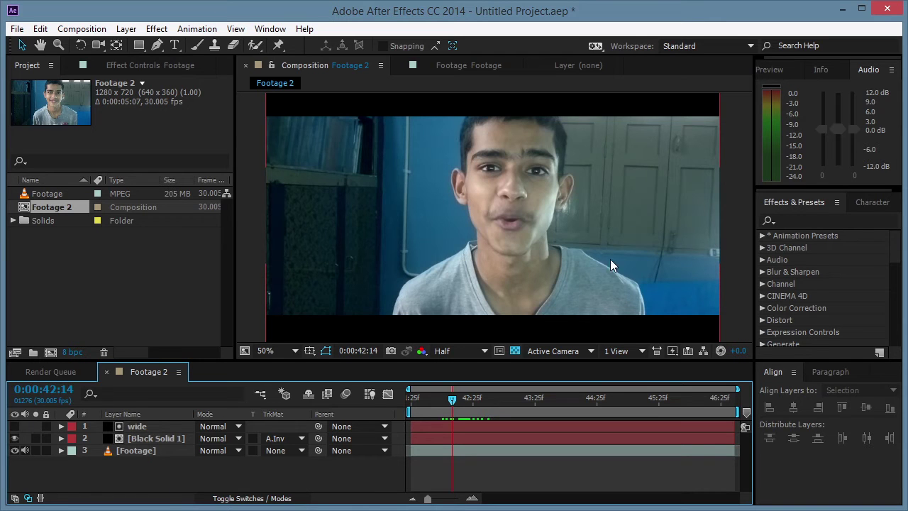
left_click(761, 235)
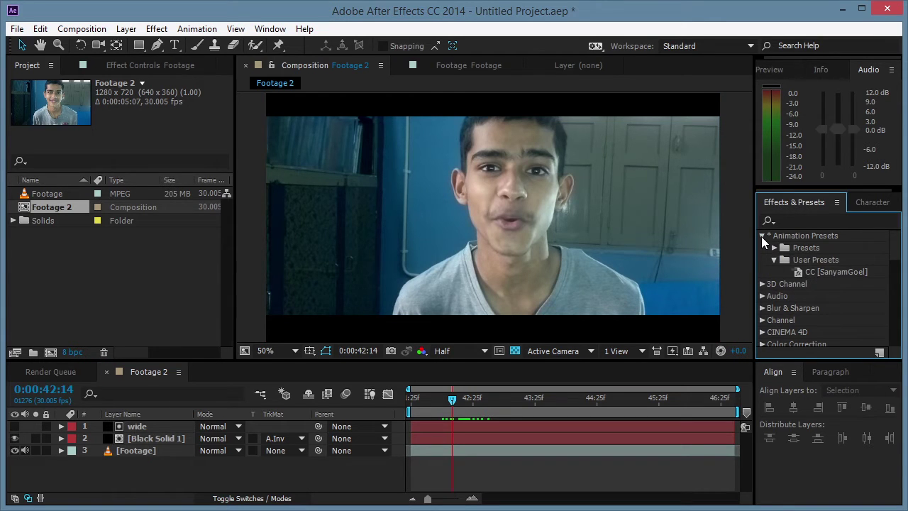
left_click(762, 236)
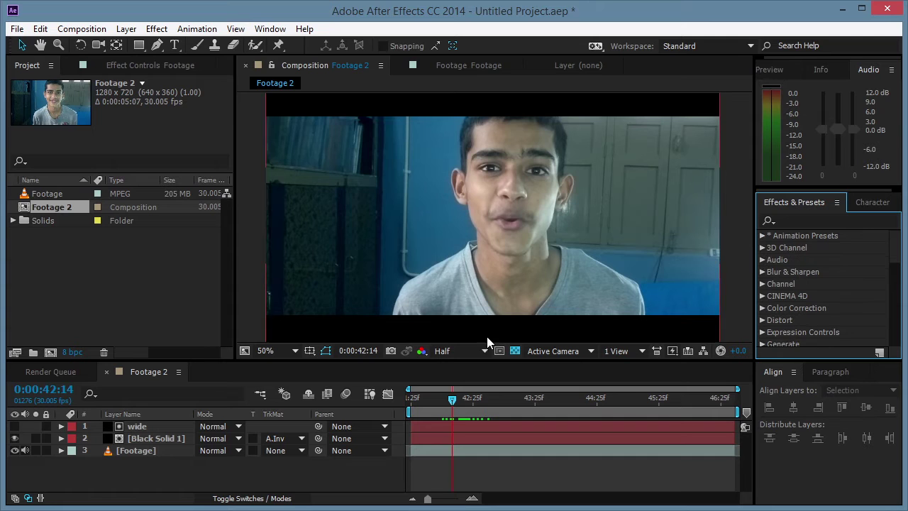
left_click(154, 464)
right_click(138, 472)
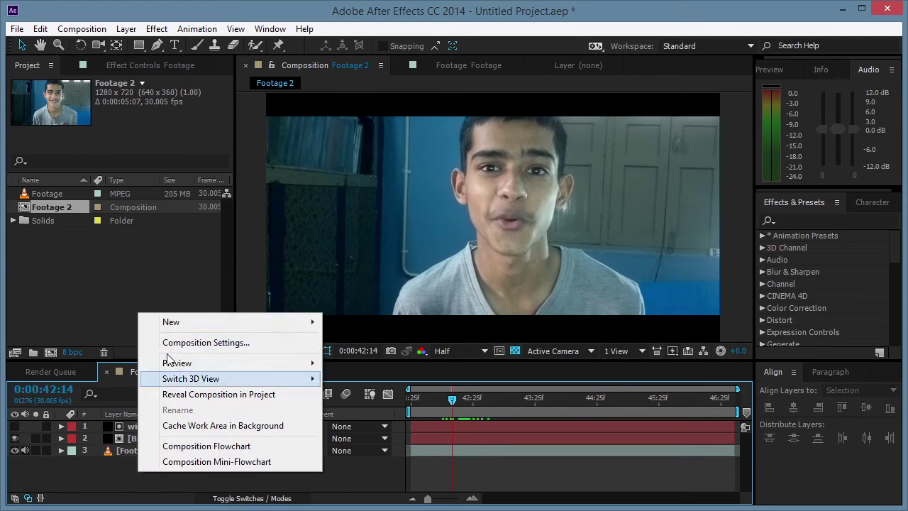
mouse_move(182, 321)
left_click(369, 437)
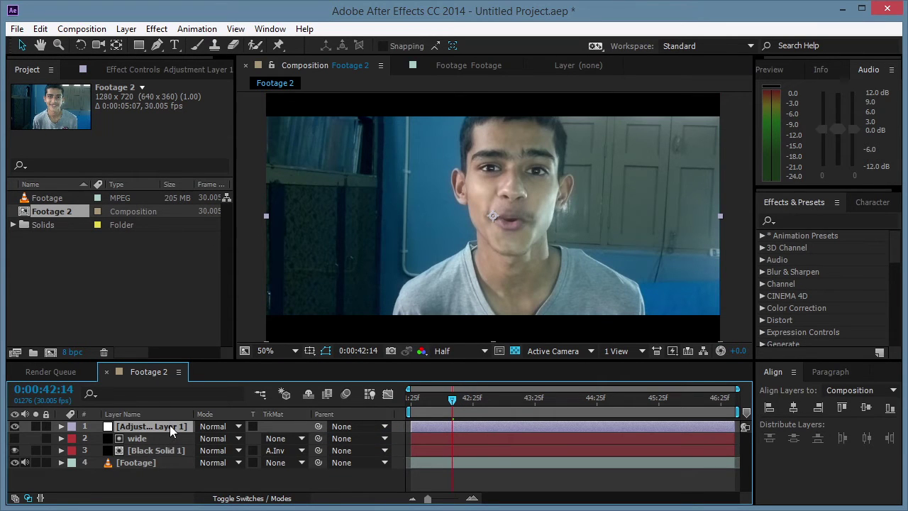
left_click_drag(170, 425, 177, 451)
key("Return")
type("CC")
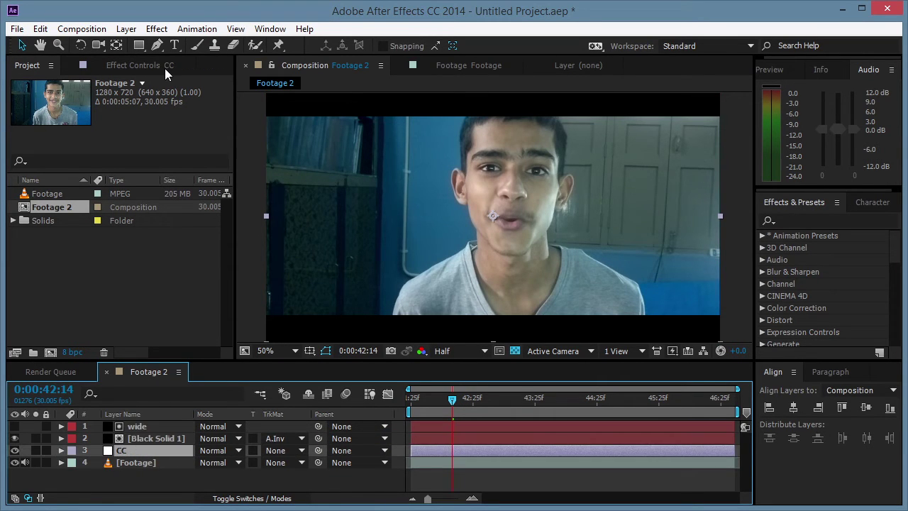
Step: Apply Hue/Saturation to CC with Master Saturation -33 and Master Lightness 8
left_click(157, 29)
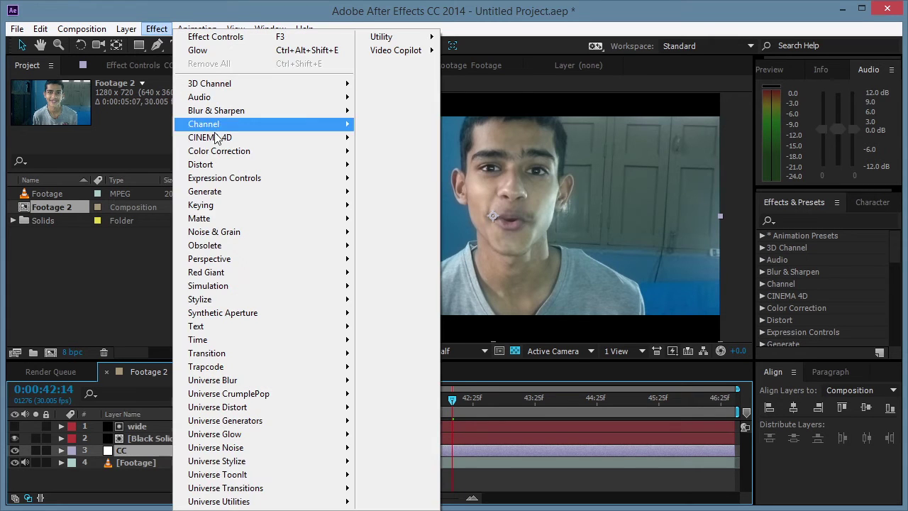
mouse_move(222, 151)
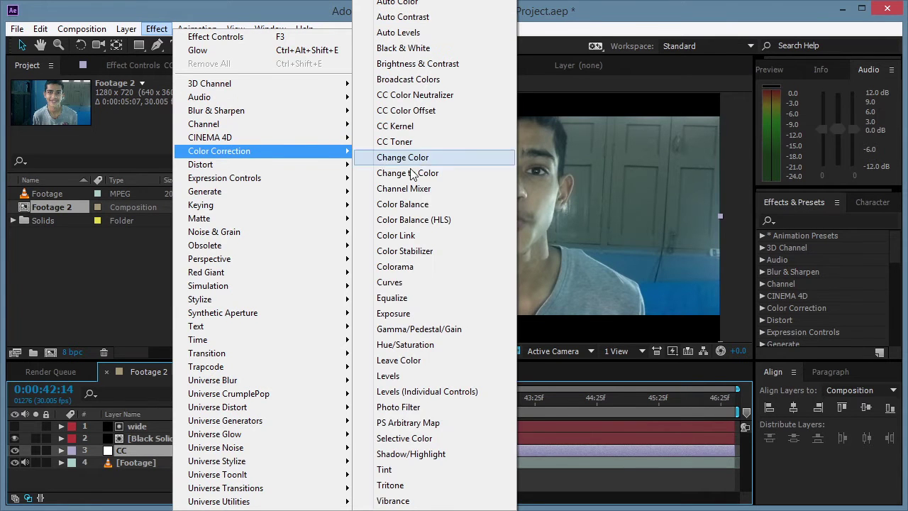
left_click(405, 344)
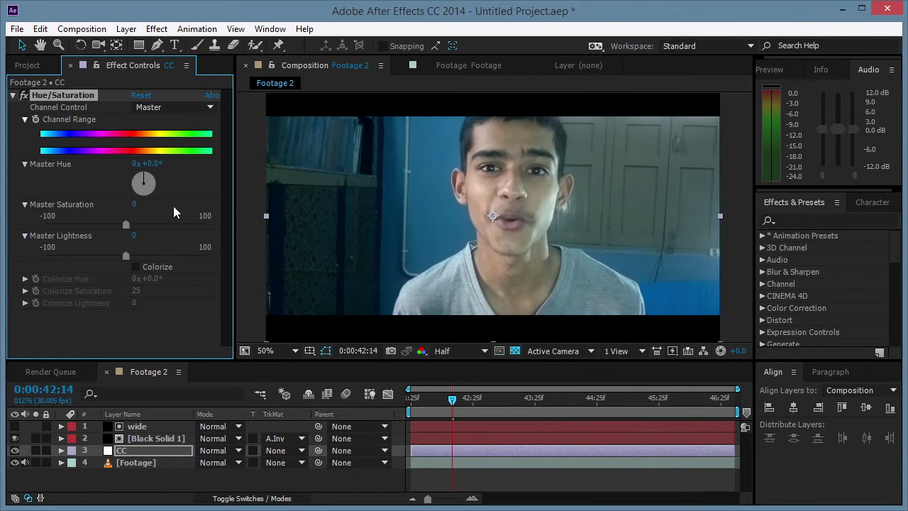
left_click_drag(134, 206, 113, 209)
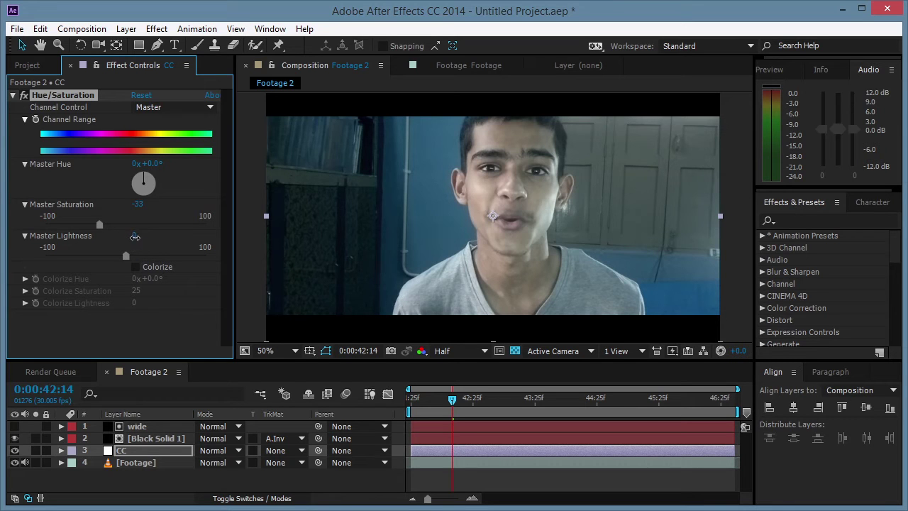
left_click_drag(137, 238, 145, 237)
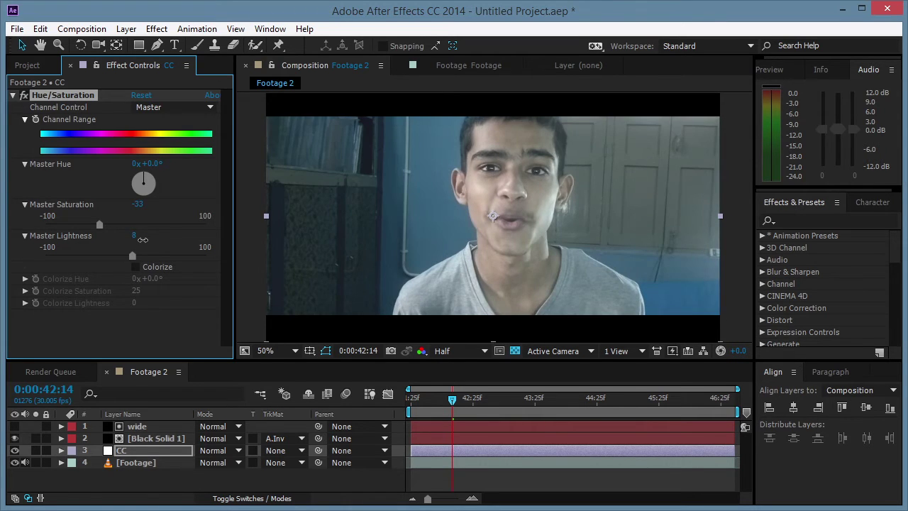
left_click(156, 28)
Step: Apply Curves to the CC layer and shape an S-curve on the Red channel
mouse_move(227, 151)
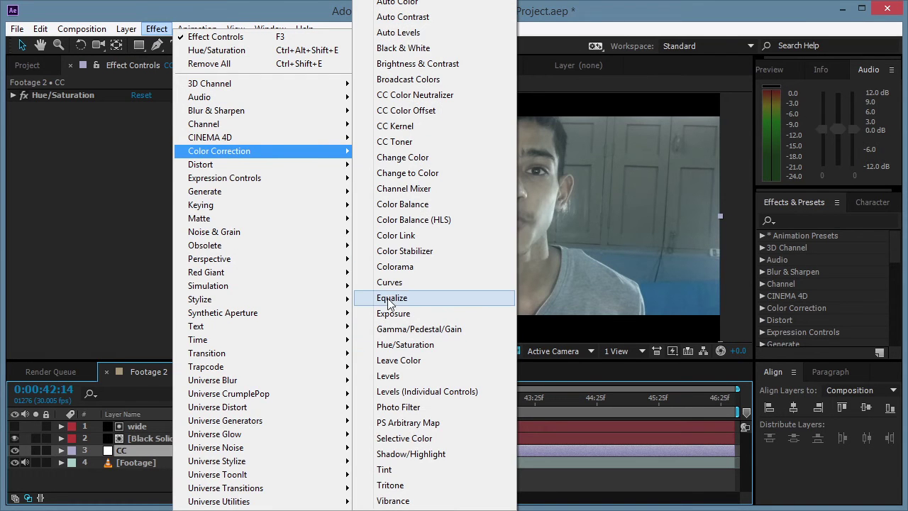
left_click(388, 283)
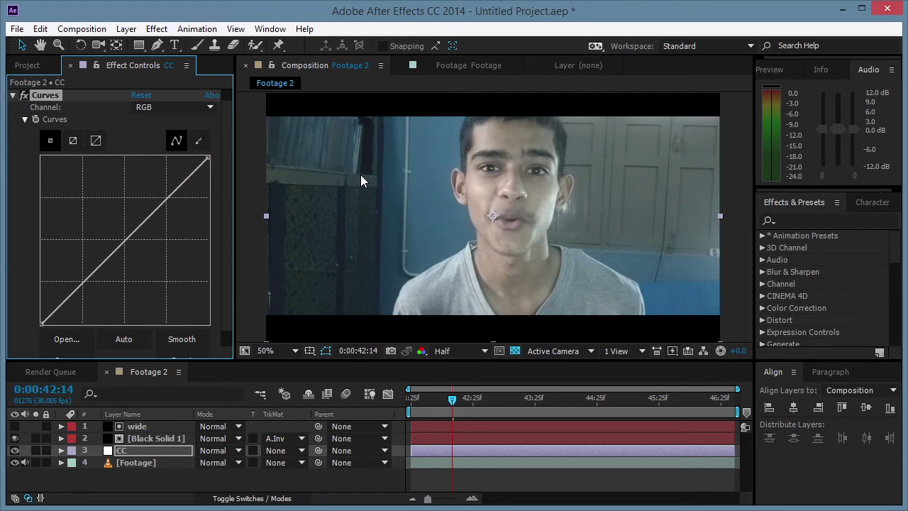
left_click(158, 107)
left_click(166, 137)
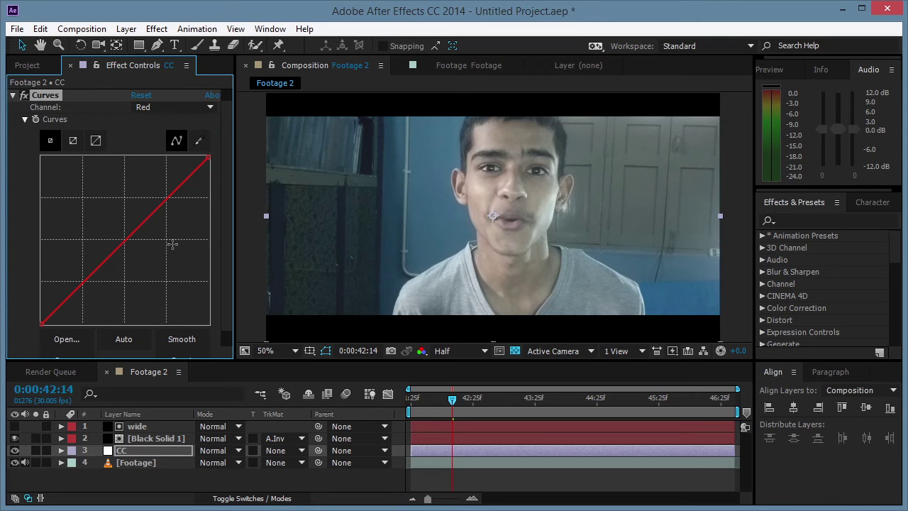
left_click(145, 212)
left_click(90, 288)
left_click_drag(90, 288, 88, 288)
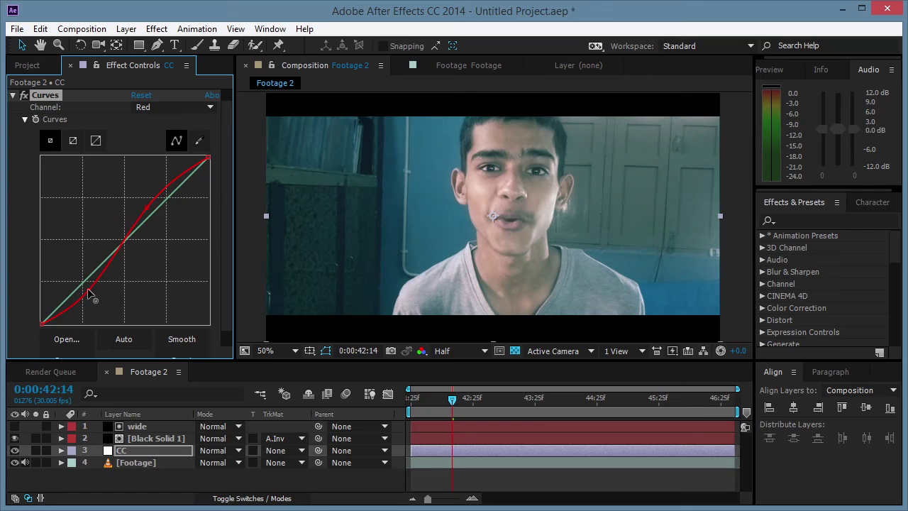
Step: Shape a Green channel S-curve and toggle Curves to compare the grade
left_click(159, 107)
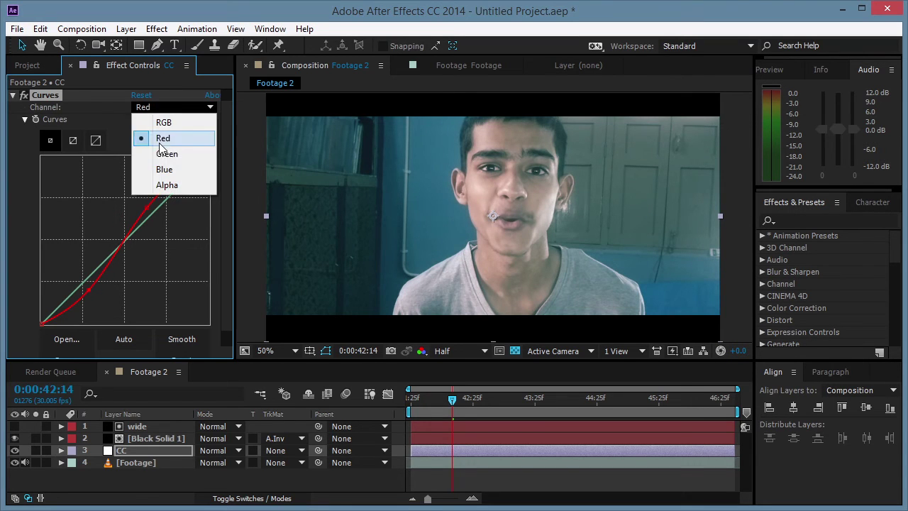
left_click(160, 153)
left_click_drag(161, 201, 146, 209)
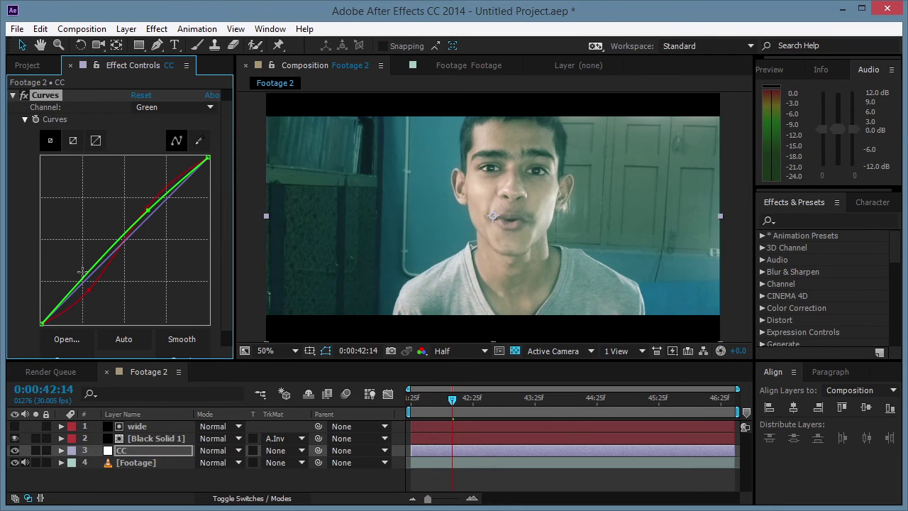
left_click_drag(82, 279, 86, 287)
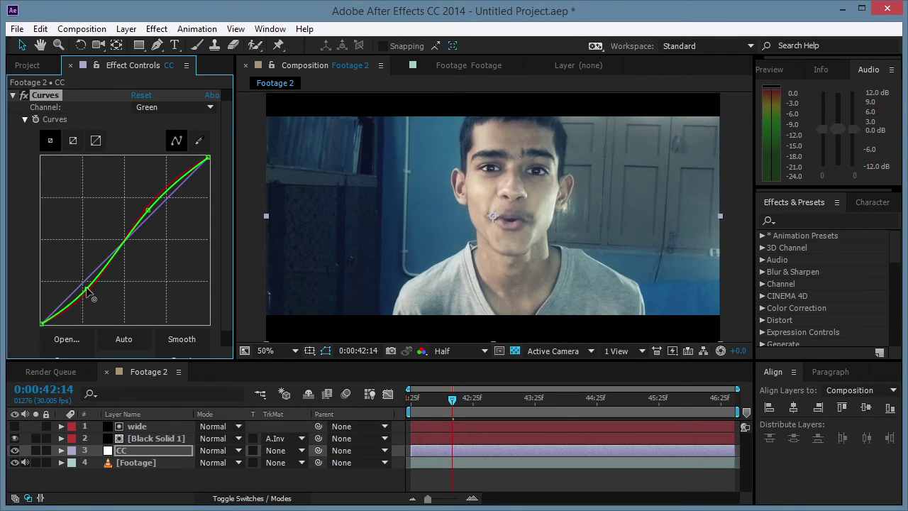
left_click(23, 95)
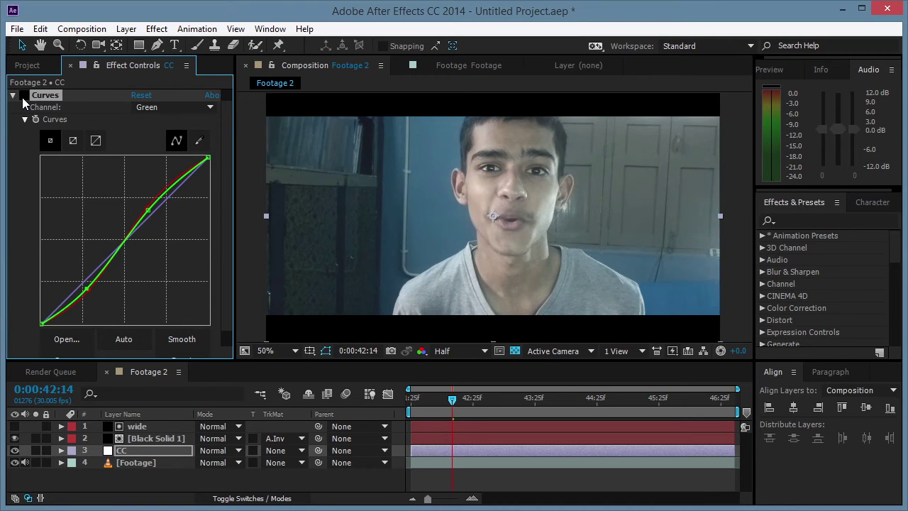
left_click(23, 96)
left_click(23, 96)
left_click(23, 96)
Step: Flatten the Blue channel curve by pulling both endpoints inward, then collapse Curves
left_click(145, 105)
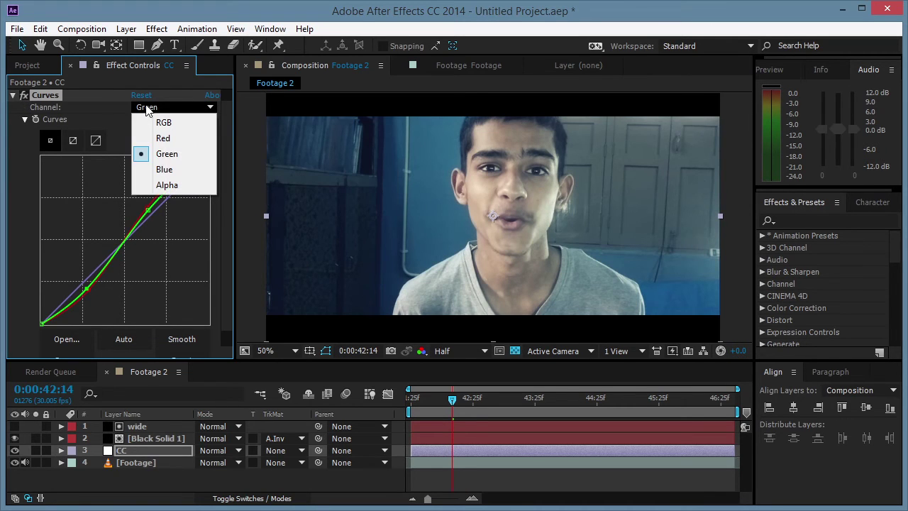
left_click(160, 175)
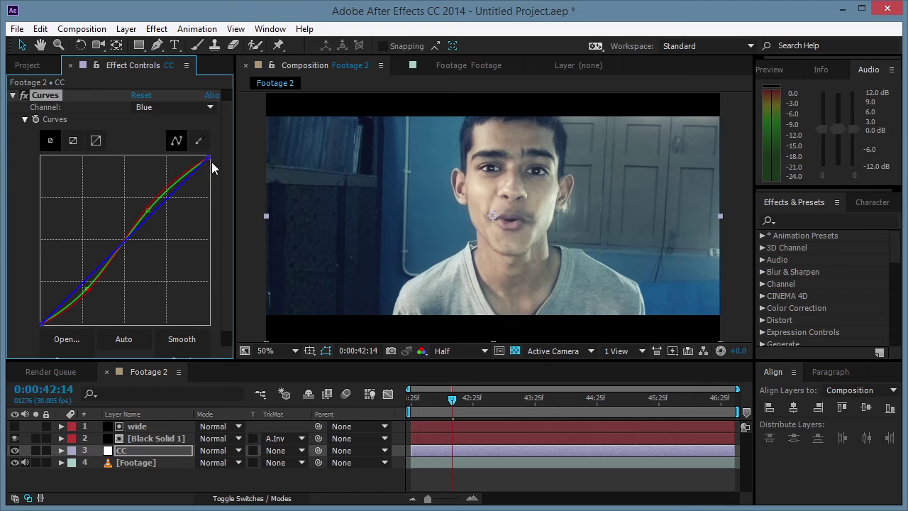
left_click_drag(205, 156, 209, 167)
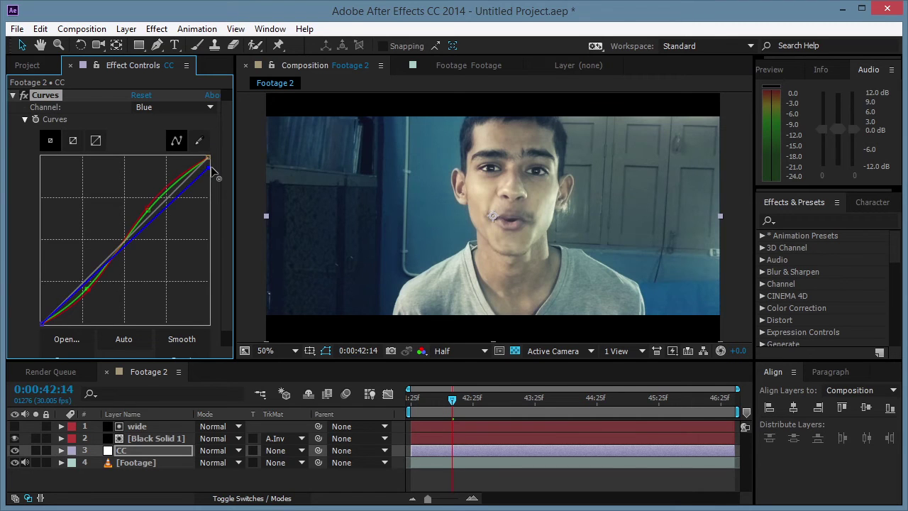
left_click_drag(39, 325, 36, 314)
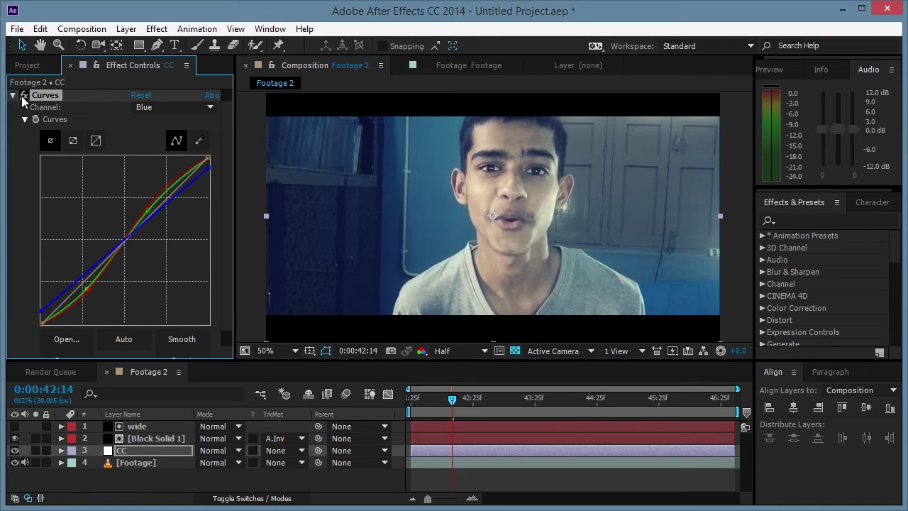
left_click(13, 96)
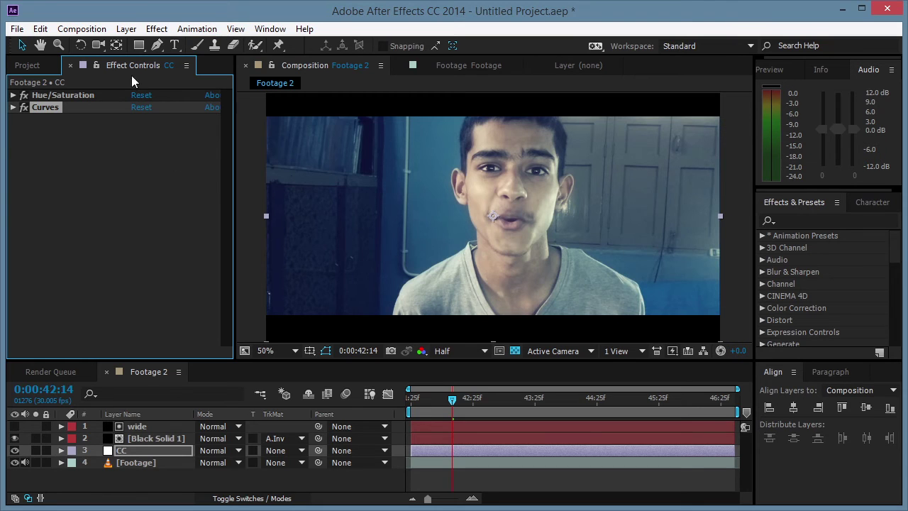
Step: Add Brightness & Contrast to the CC layer with Contrast set to 40
left_click(157, 32)
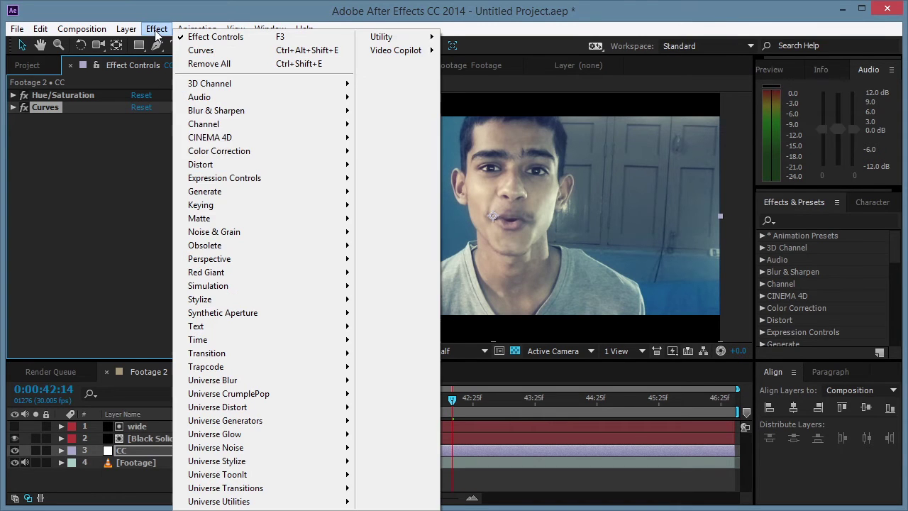
mouse_move(228, 151)
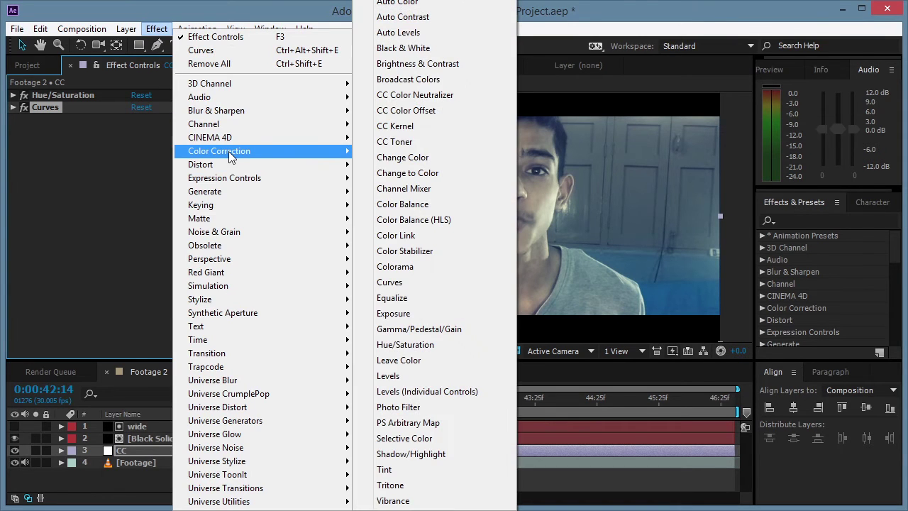
left_click(412, 64)
left_click(136, 144)
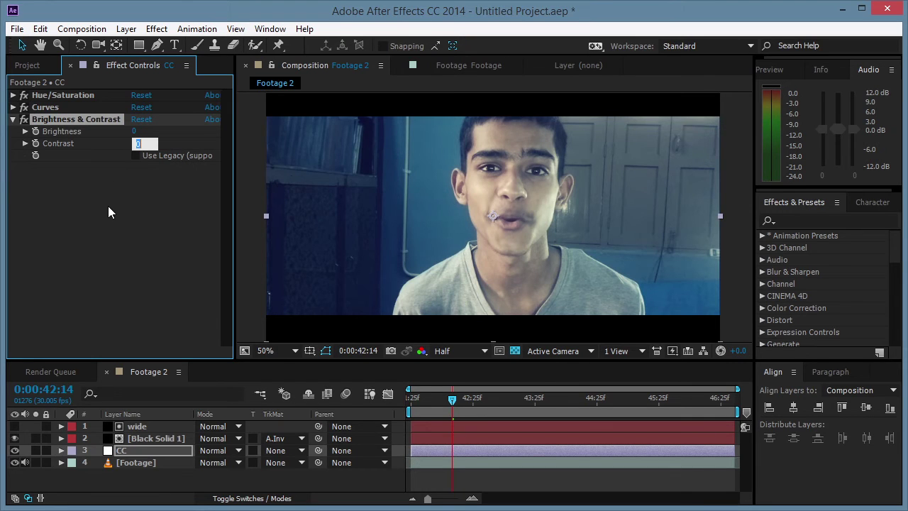
type("40")
key("Return")
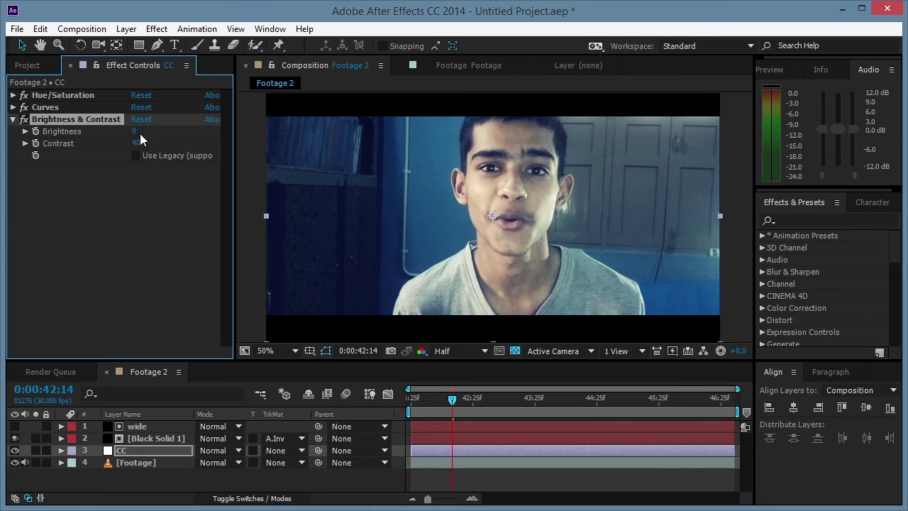
left_click(12, 119)
Step: Add a Tint effect to the CC layer with a reduced tint amount
left_click(157, 28)
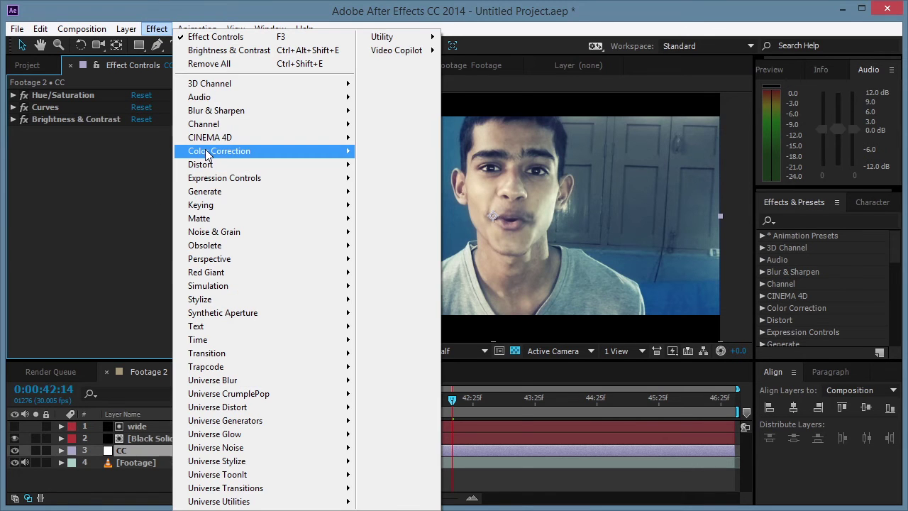
mouse_move(205, 152)
left_click(419, 471)
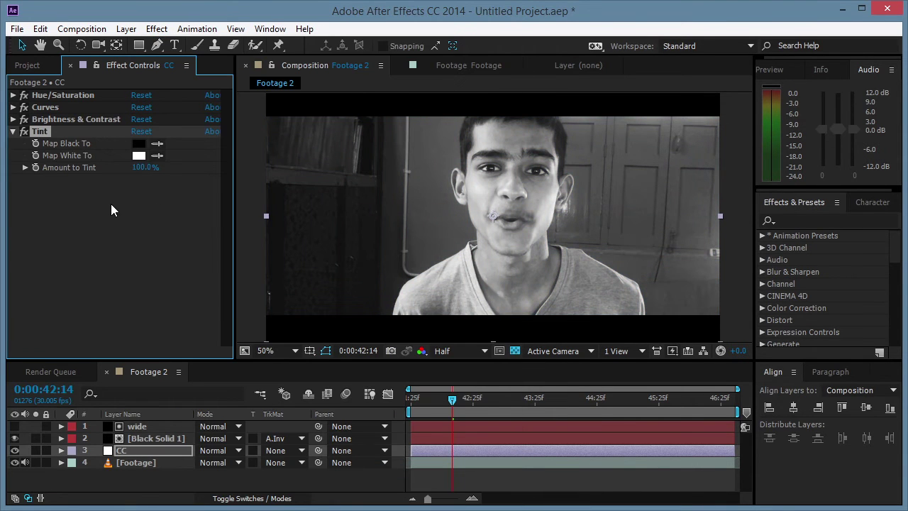
left_click_drag(142, 177, 95, 181)
left_click(118, 452)
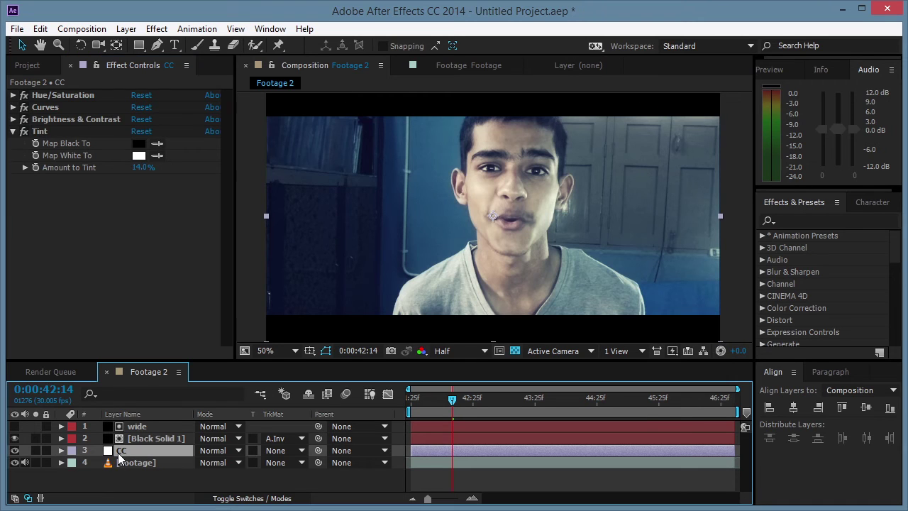
left_click(12, 131)
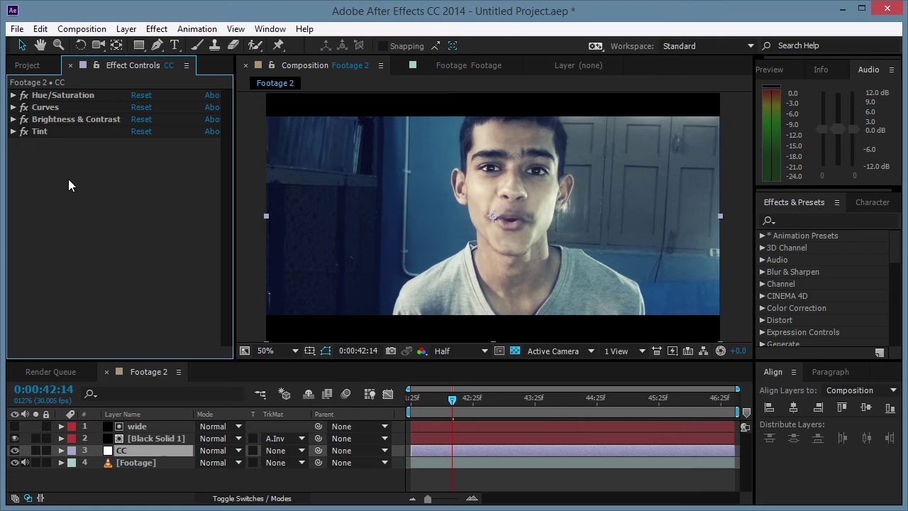
Step: Add Sharpen to the CC layer with Sharpen Amount 10
left_click(152, 32)
mouse_move(225, 112)
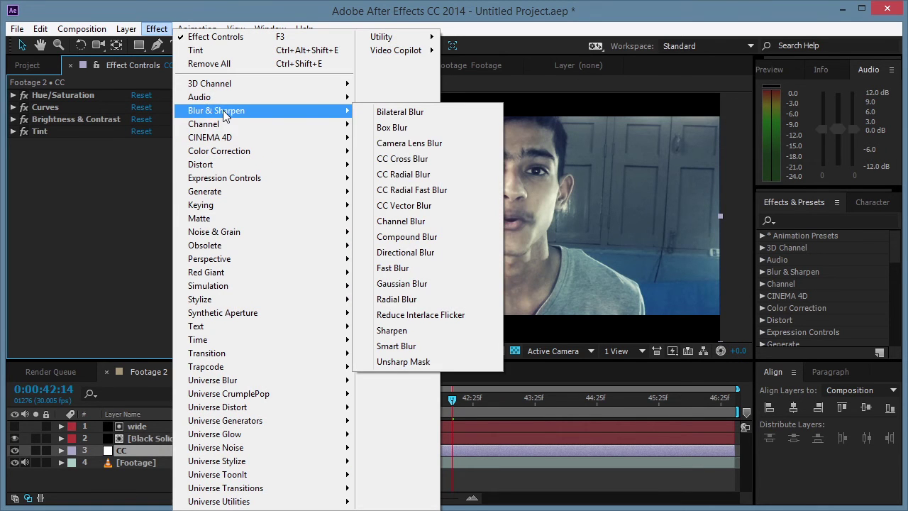
left_click(411, 331)
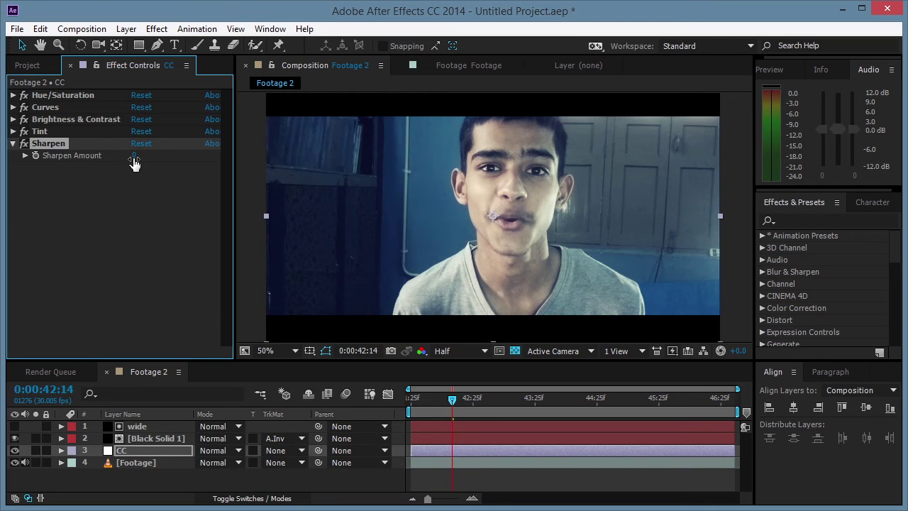
left_click(133, 156)
type("10")
key("Return")
left_click(137, 477)
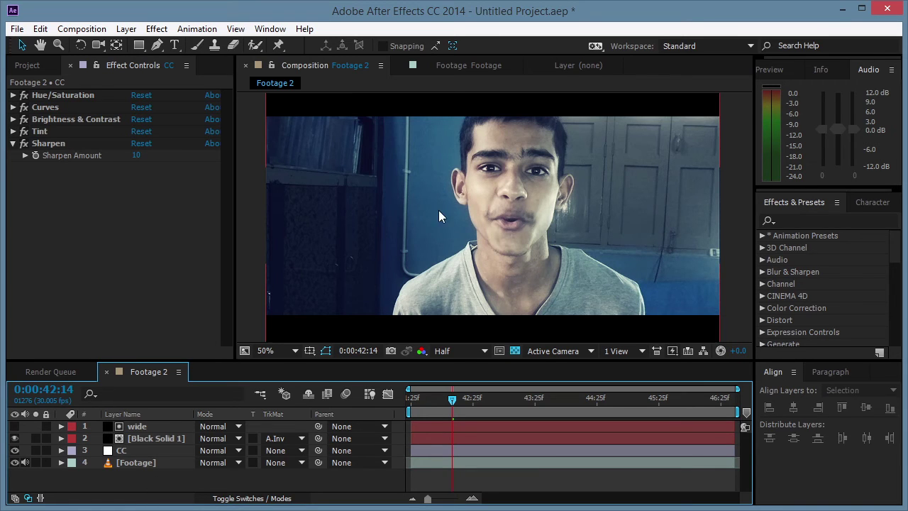
Step: Add an adjustment layer with a full-frame ellipse mask, placed below Black Solid 1
right_click(160, 479)
mouse_move(196, 330)
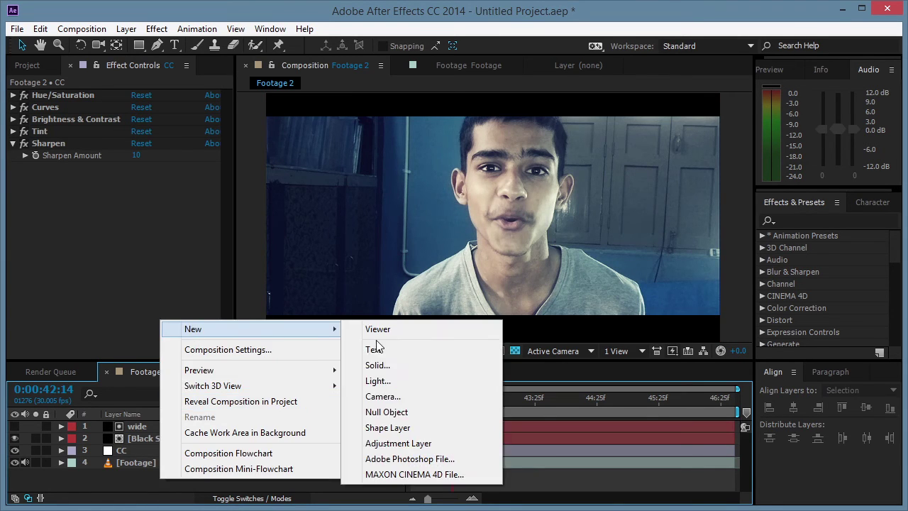
left_click(397, 446)
left_click_drag(140, 45, 190, 77)
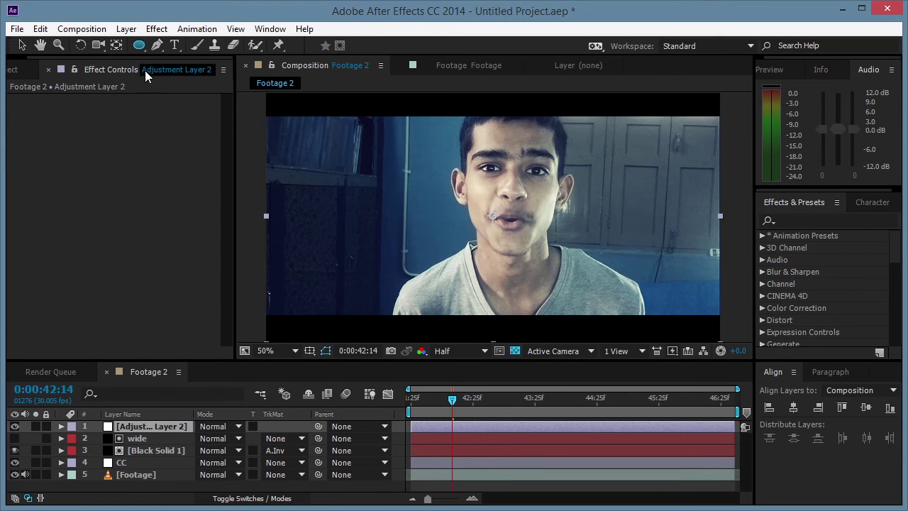
double_click(139, 45)
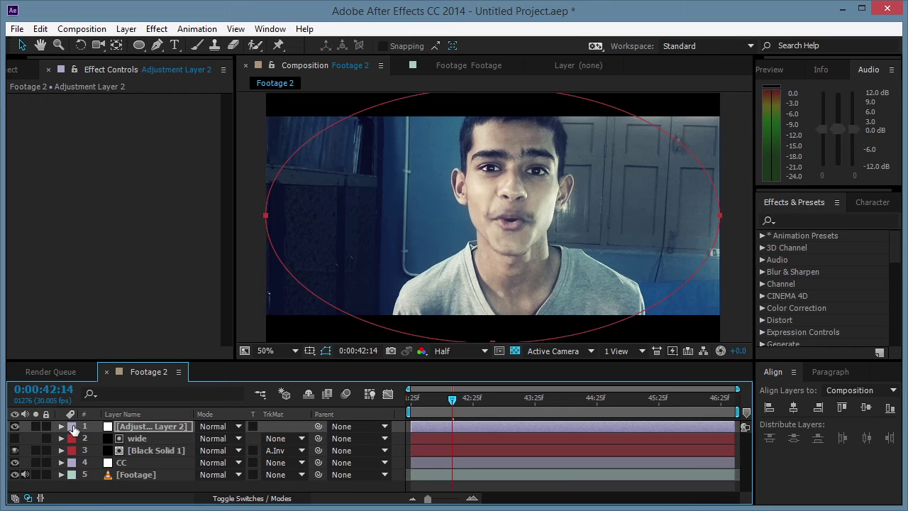
left_click_drag(148, 426, 146, 451)
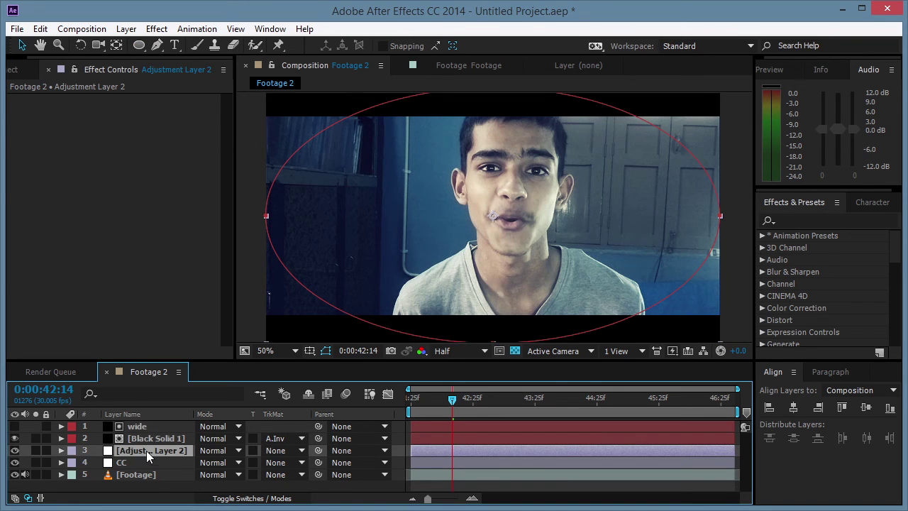
Step: Apply Curves to the adjustment layer, bending the curve down to darken
left_click(157, 28)
mouse_move(234, 151)
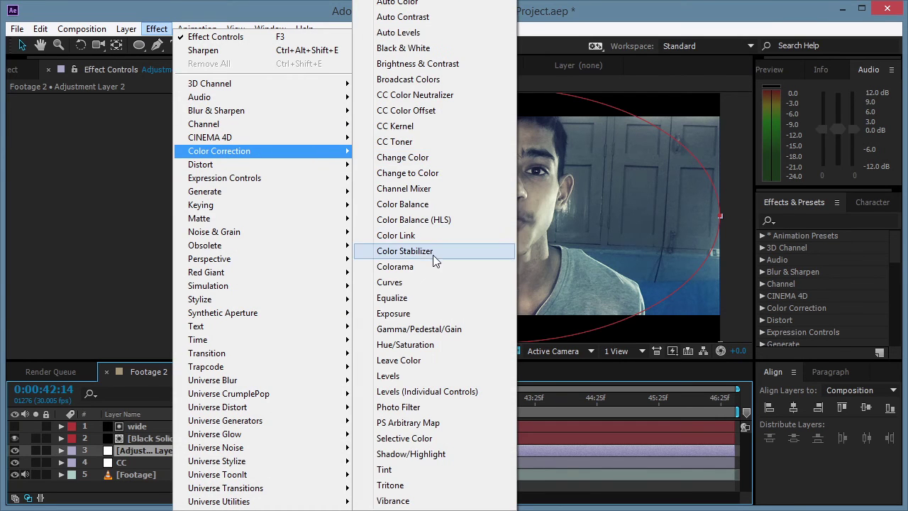
left_click(415, 282)
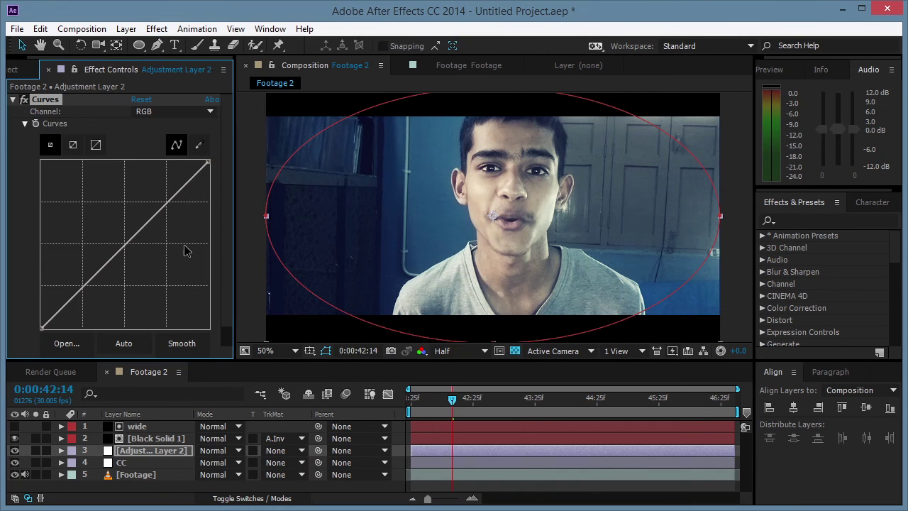
left_click(127, 248)
left_click_drag(127, 249, 139, 257)
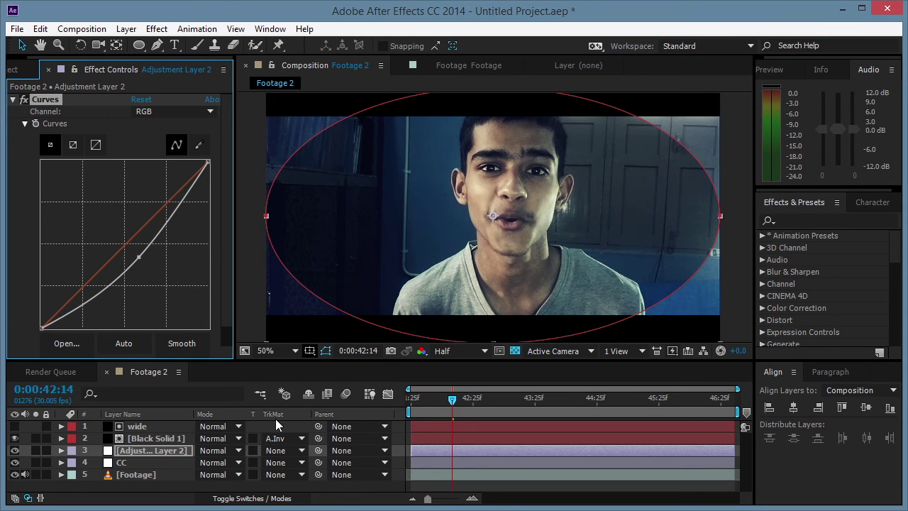
Step: Set the ellipse mask to Subtract with 97-pixel feather, then return to 0:00:42:01
left_click(166, 451)
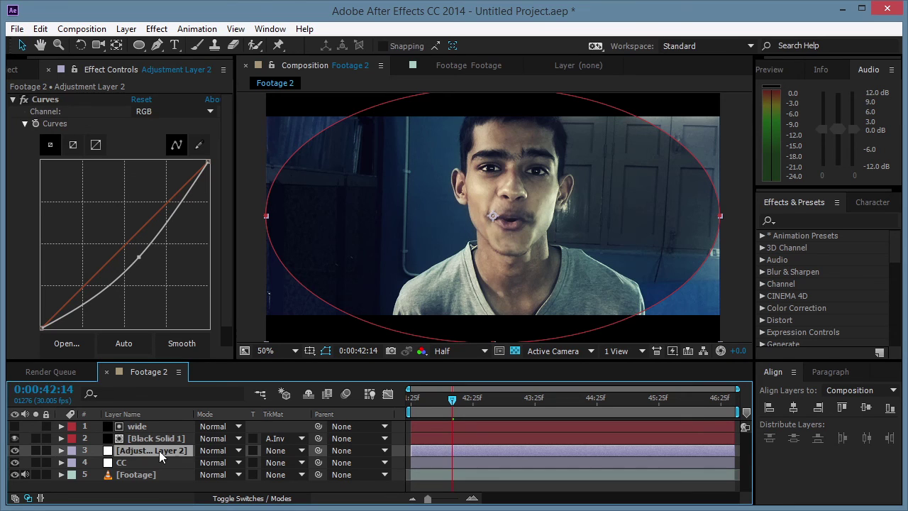
key("m")
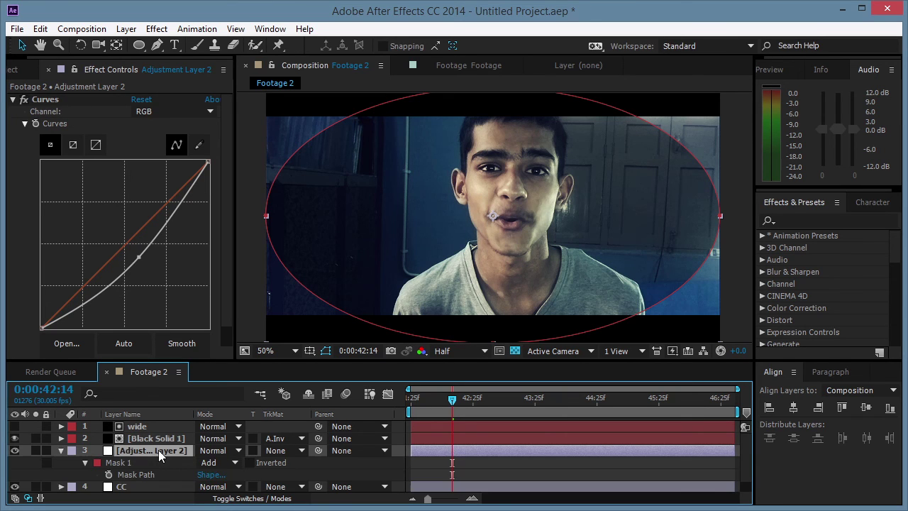
left_click(229, 463)
left_click(243, 385)
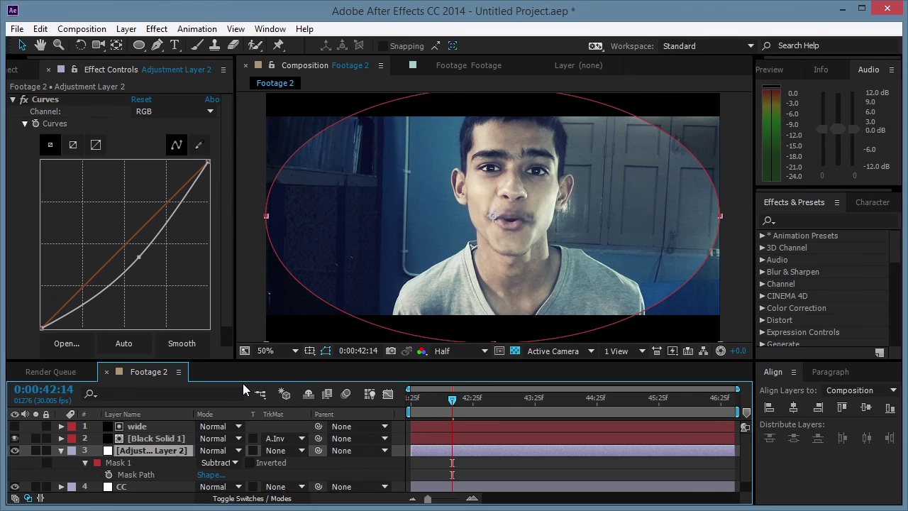
key("f")
left_click_drag(216, 474, 342, 476)
left_click(61, 450)
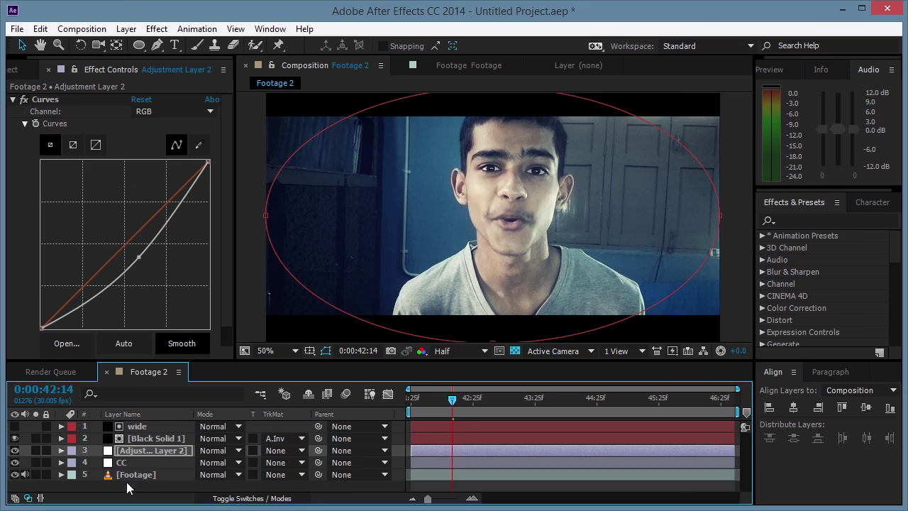
key("F2")
left_click_drag(452, 399, 427, 401)
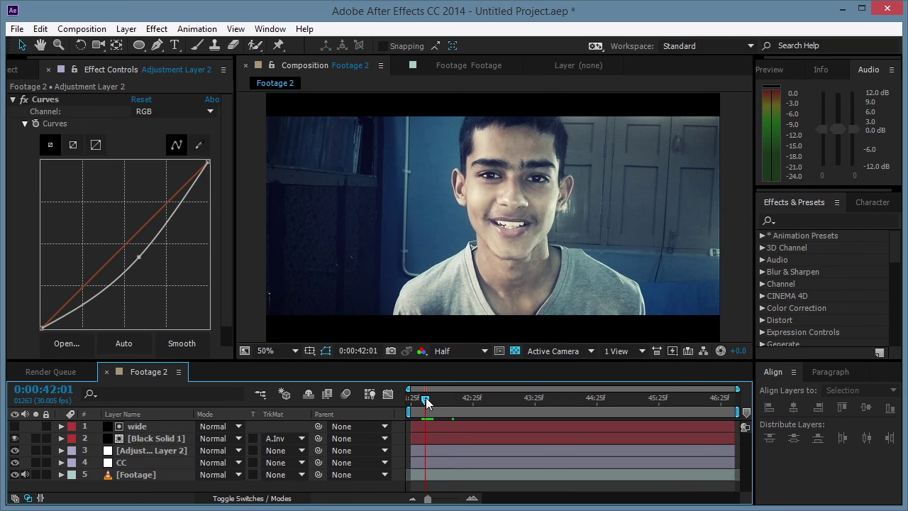
left_click(390, 351)
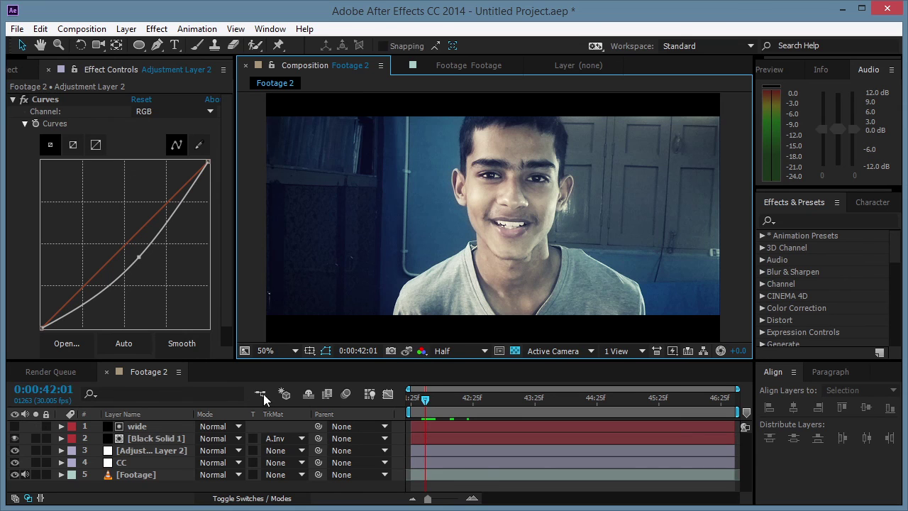
left_click(15, 462)
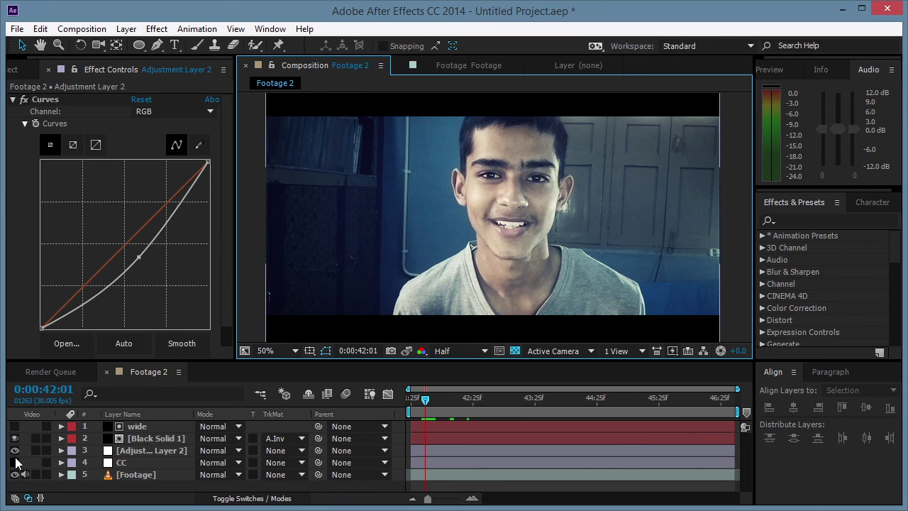
left_click(14, 450)
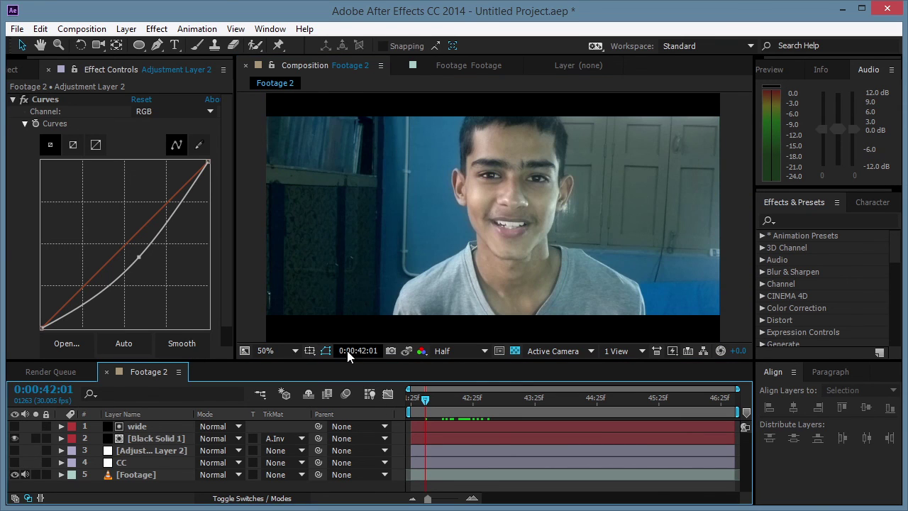
left_click(402, 353)
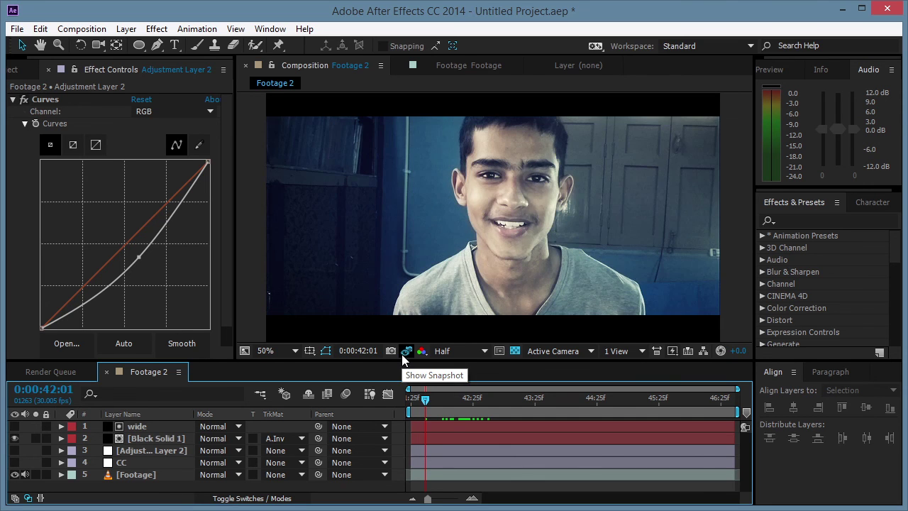
left_click(403, 353)
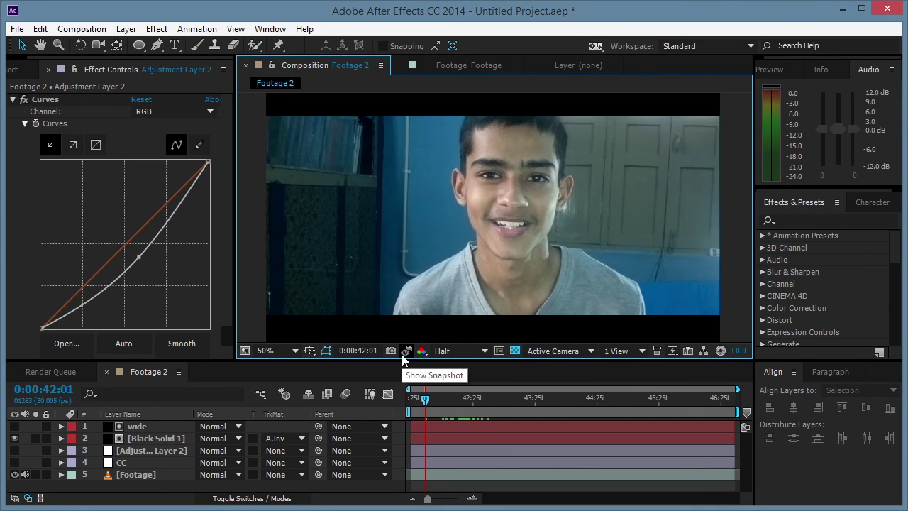
left_click(402, 354)
left_click(81, 486)
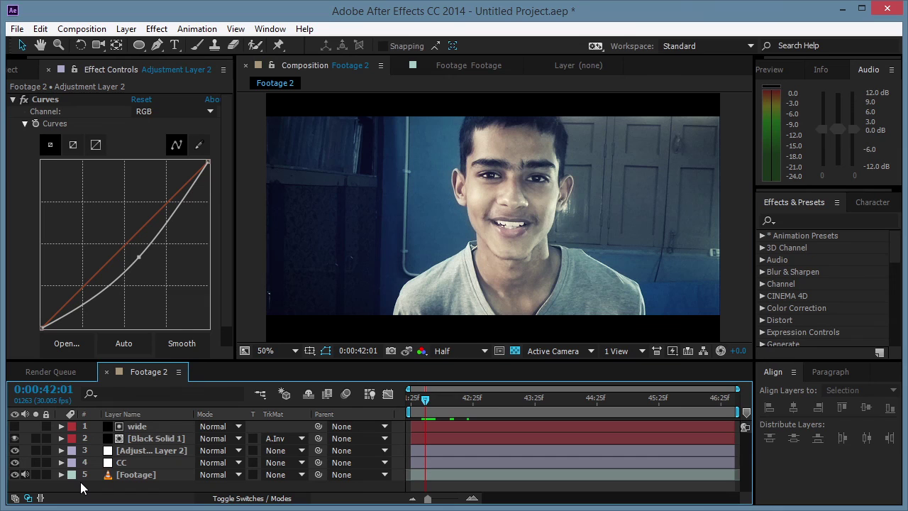